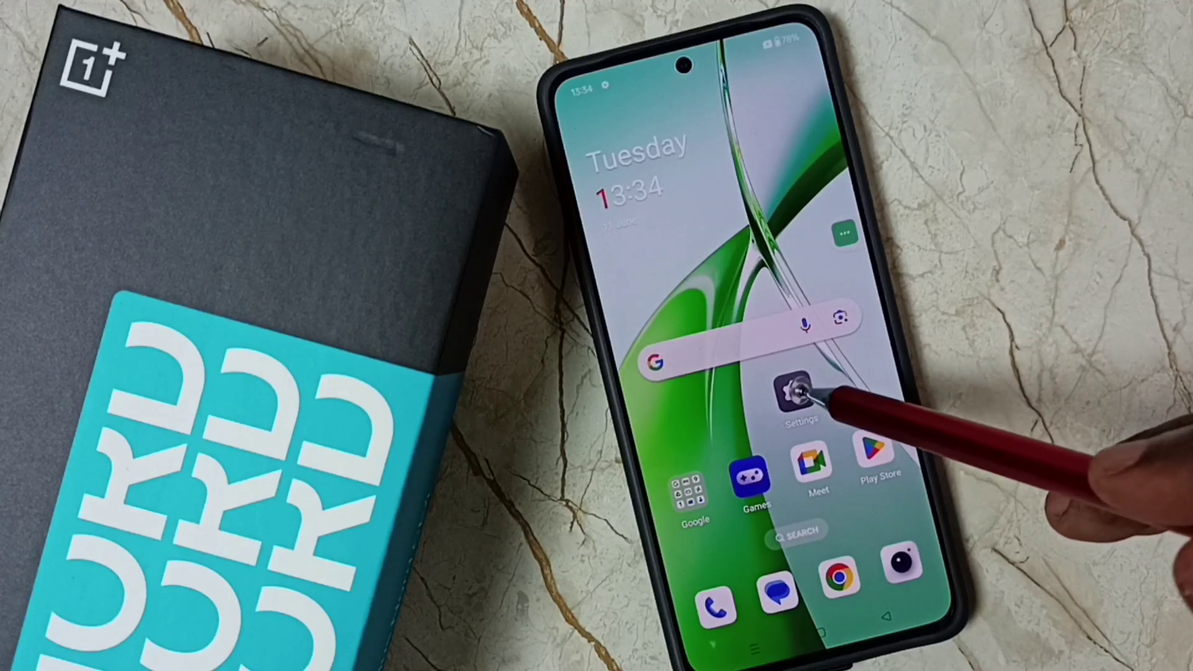
# Step: Navigate through Settings and About device to the Version details page
pyautogui.click(797, 392)
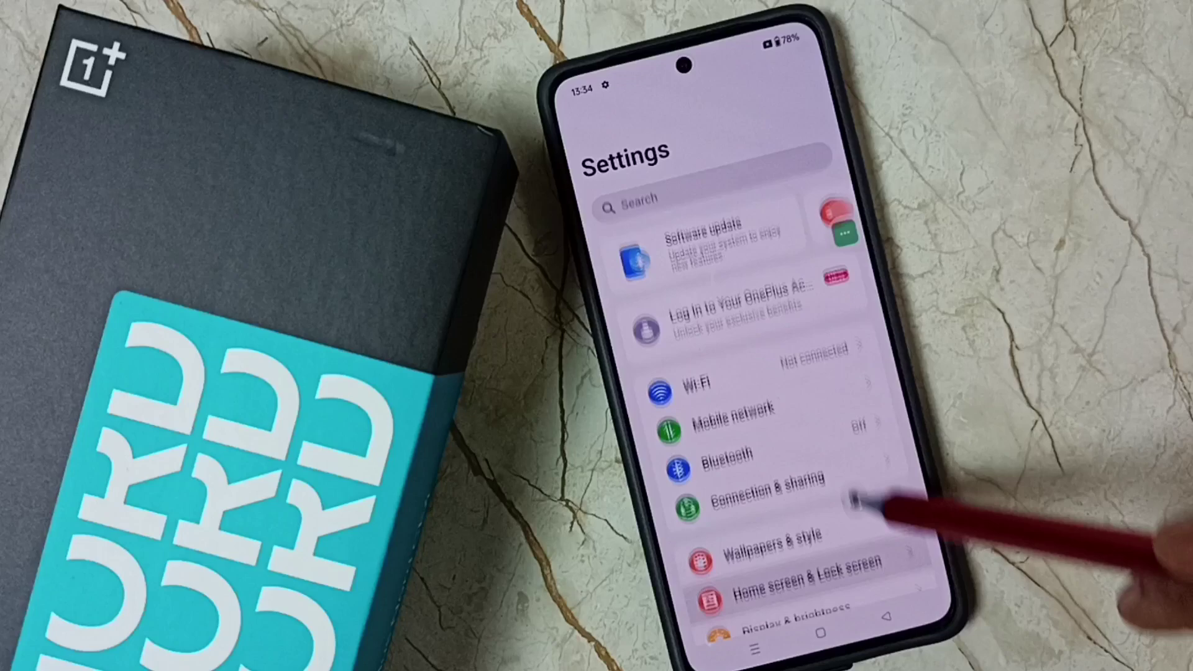
pyautogui.scroll(-10, 792, 466)
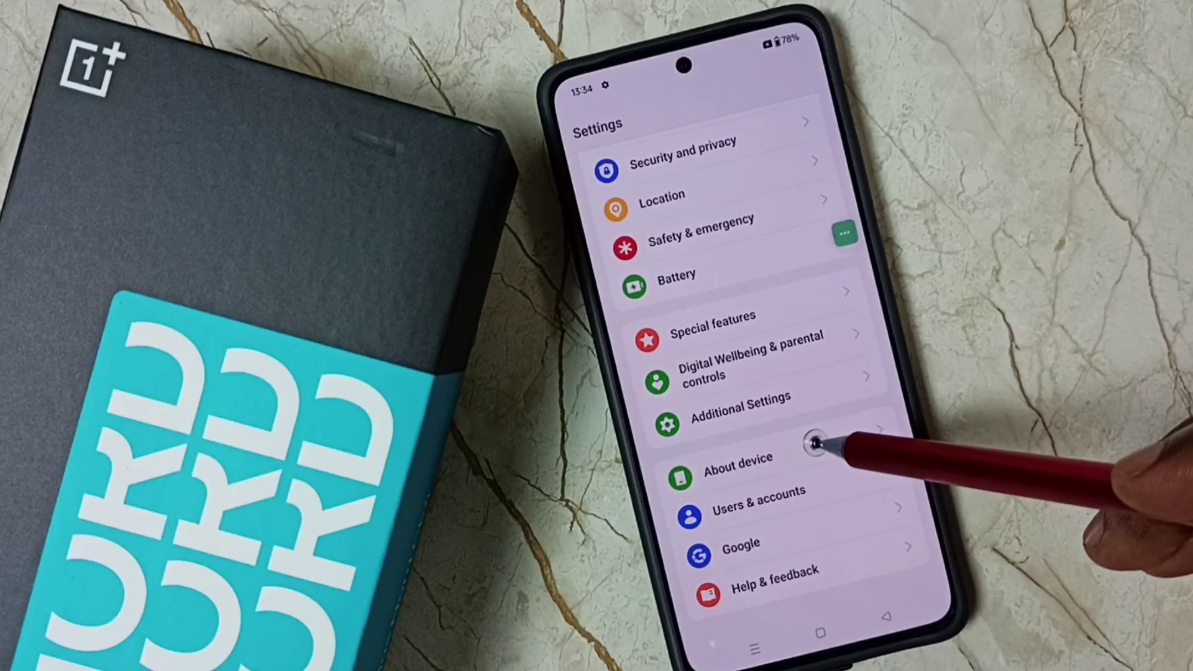
pyautogui.click(816, 444)
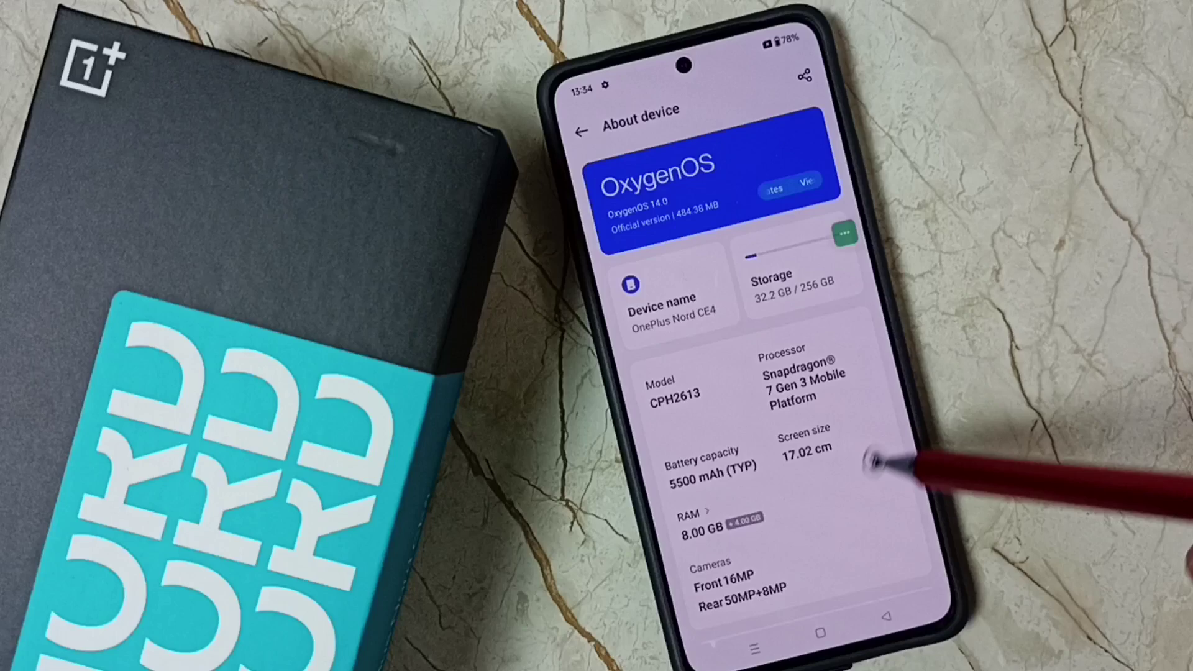
pyautogui.scroll(-5, 839, 419)
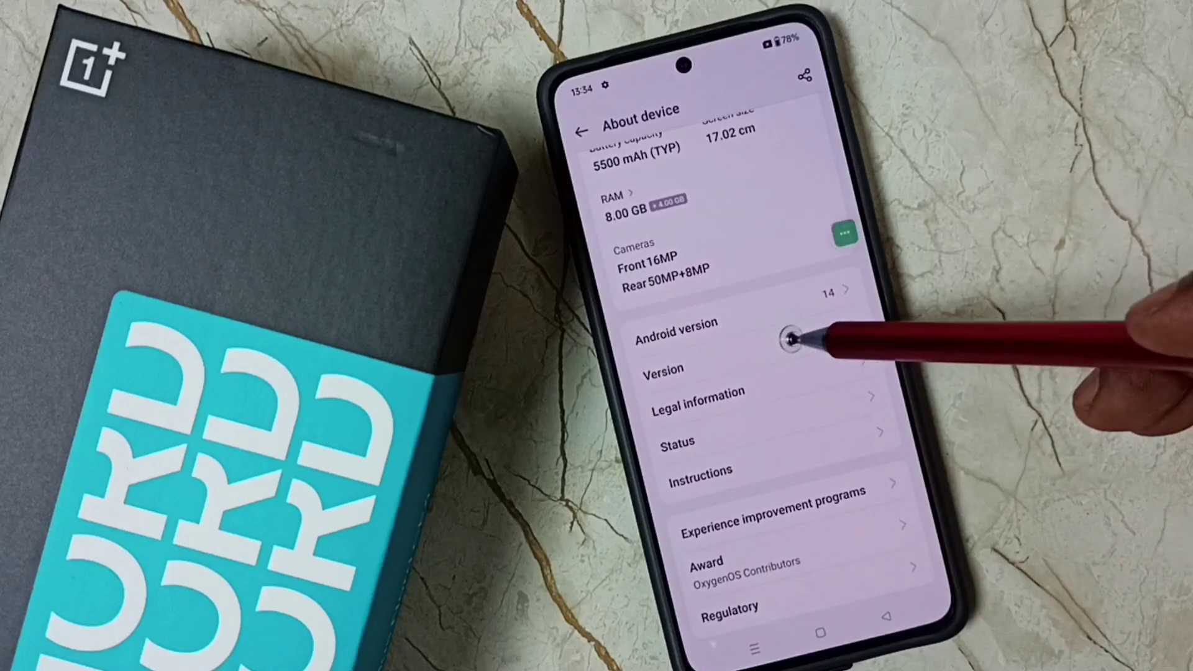
pyautogui.click(768, 355)
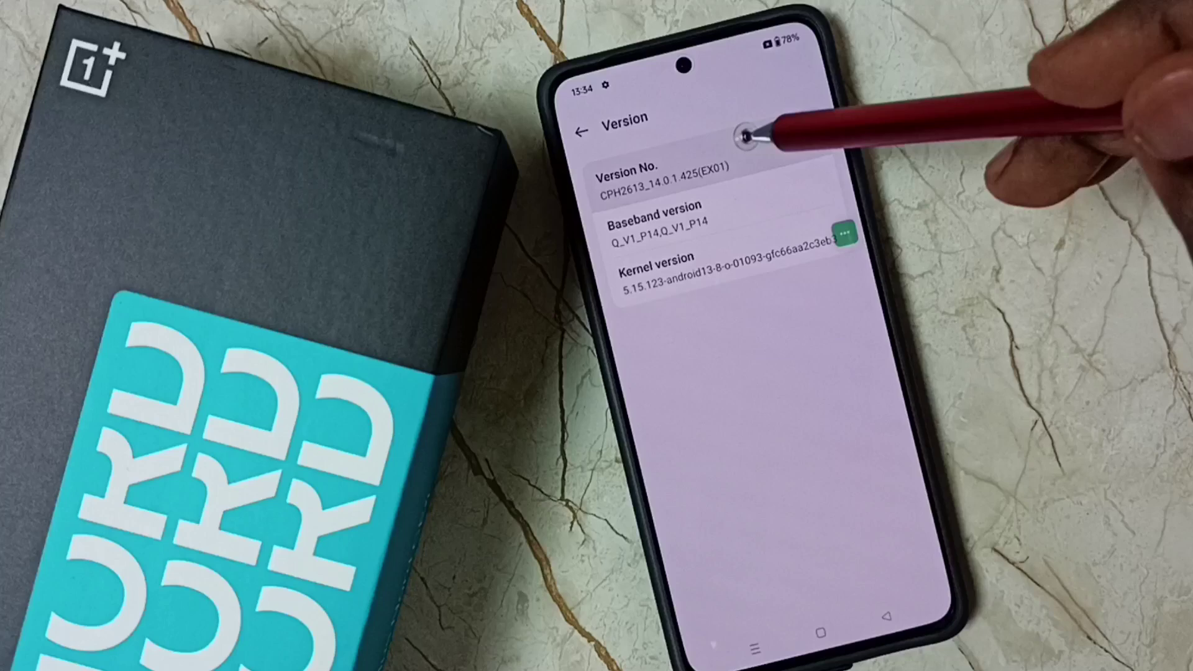
# Step: Tap Version No. repeatedly until 'You are now a developer!' appears
pyautogui.click(737, 145)
pyautogui.click(749, 134)
pyautogui.click(748, 134)
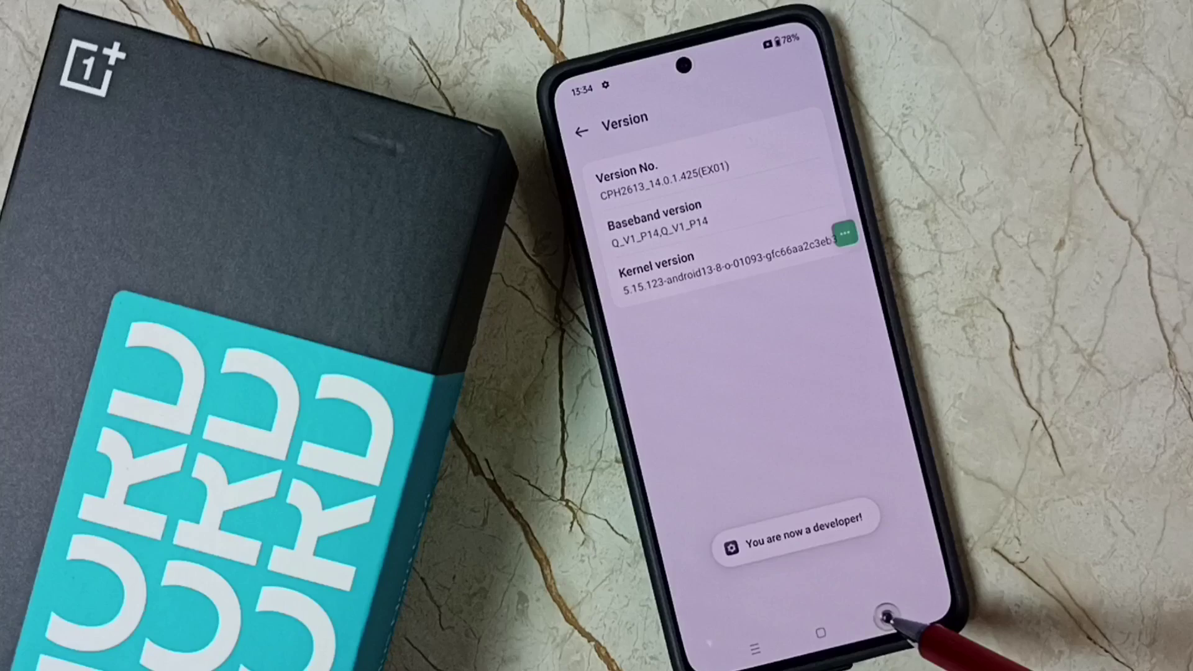
# Step: Go back to the main Settings list and enter Additional Settings
pyautogui.click(888, 620)
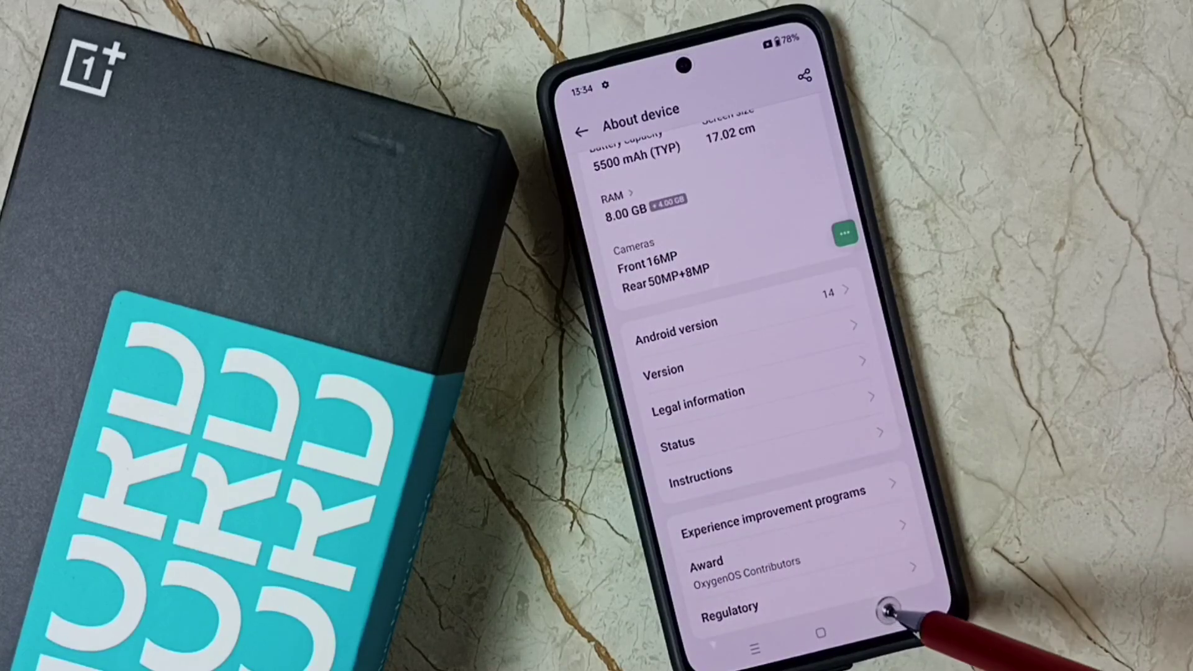
pyautogui.click(889, 611)
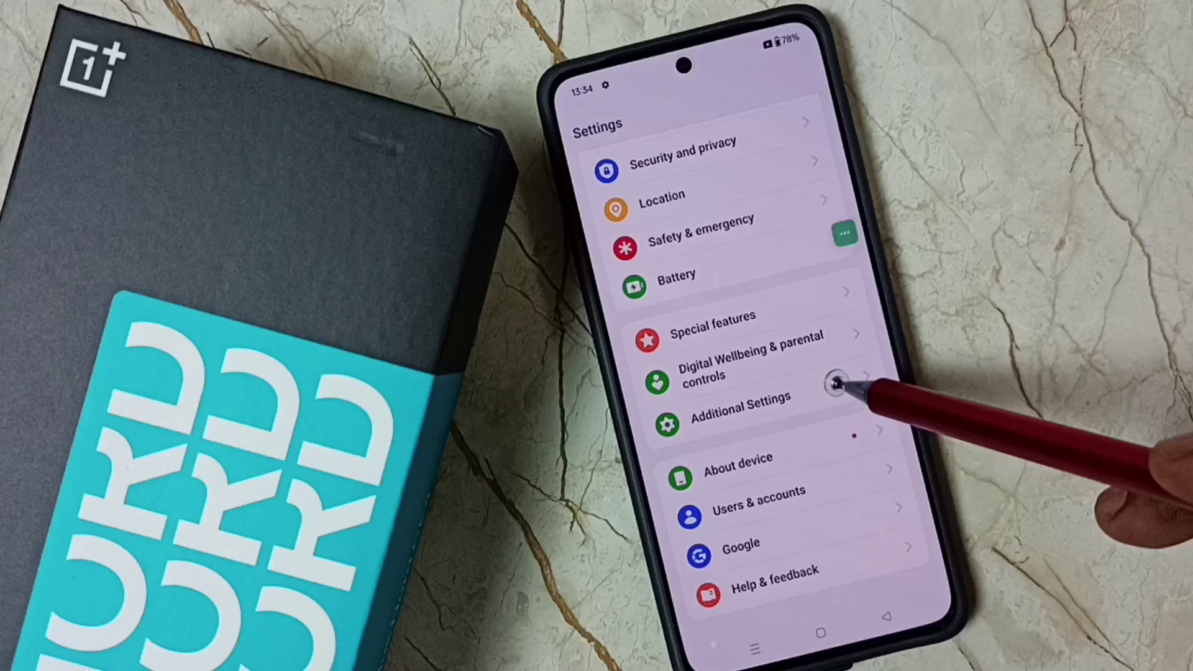
pyautogui.click(833, 387)
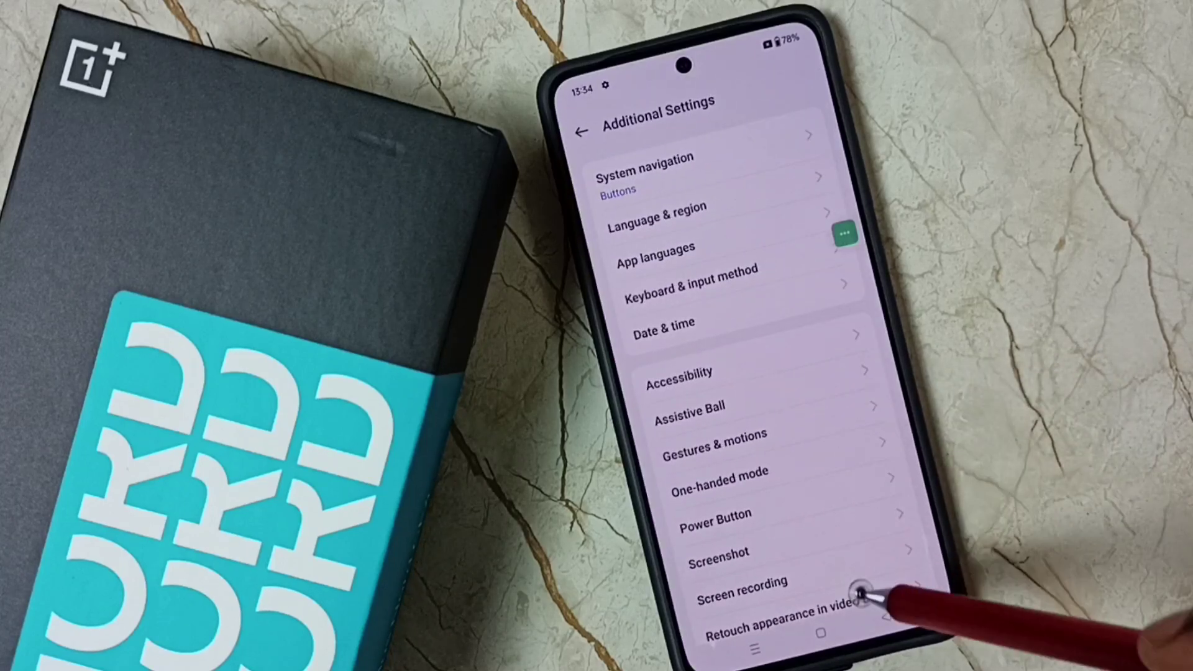
pyautogui.scroll(-5, 839, 419)
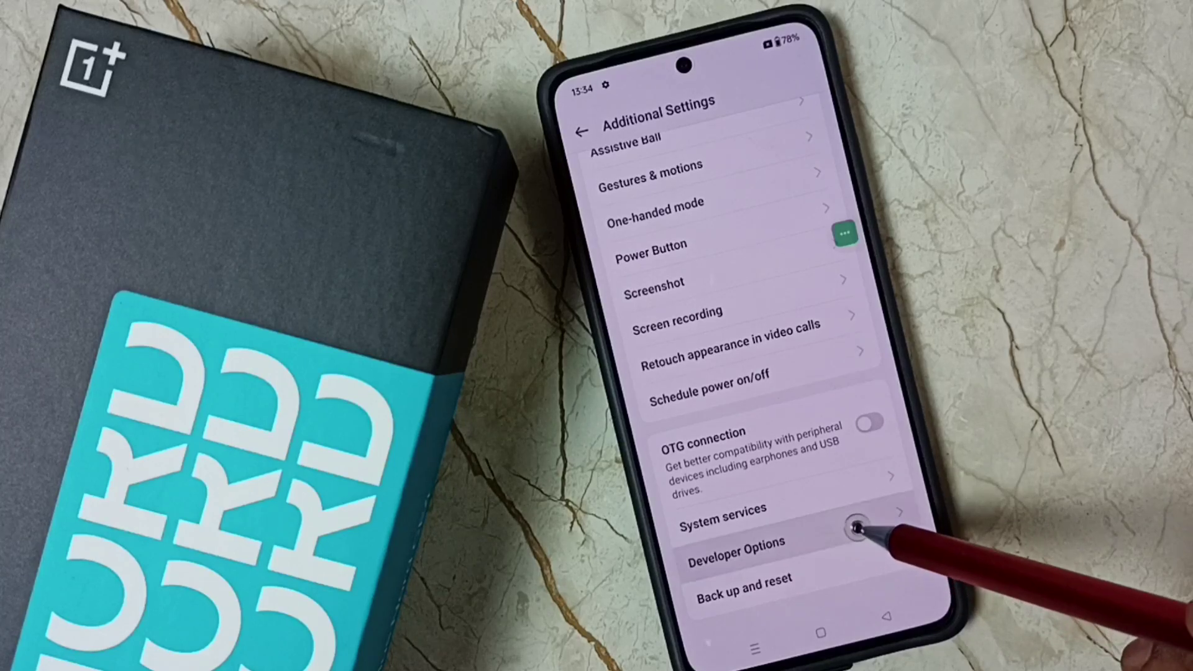
# Step: In Developer Options, enable USB debugging, confirm with OK, then disable it
pyautogui.click(737, 552)
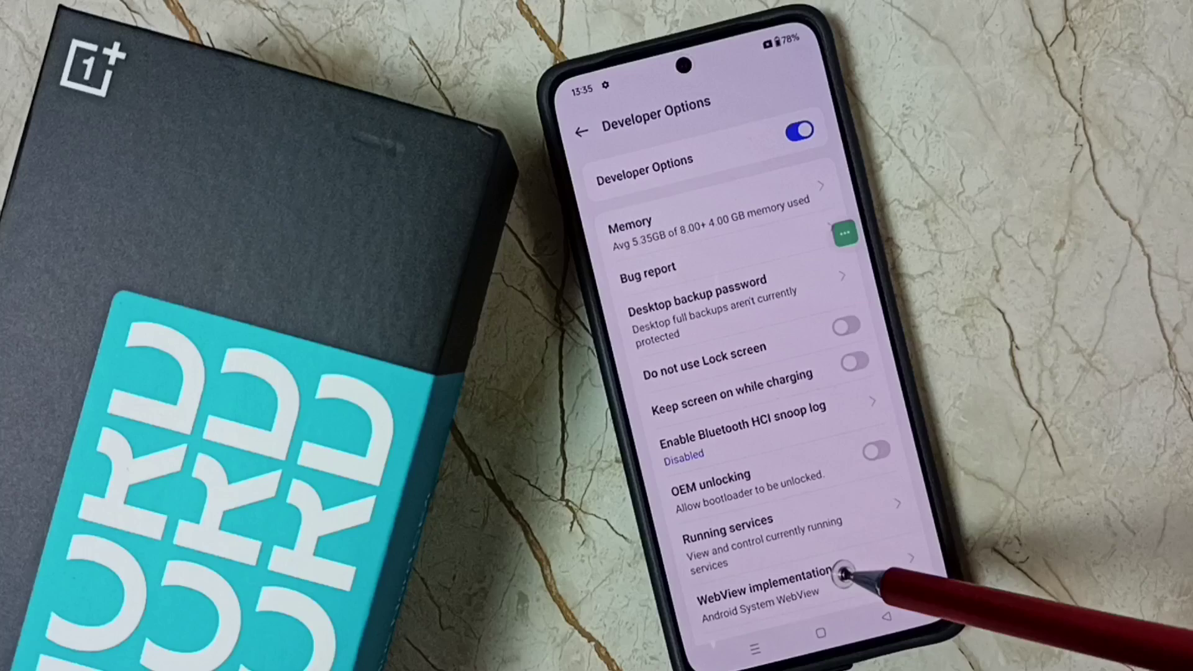
pyautogui.scroll(-5, 844, 576)
pyautogui.scroll(-4, 799, 538)
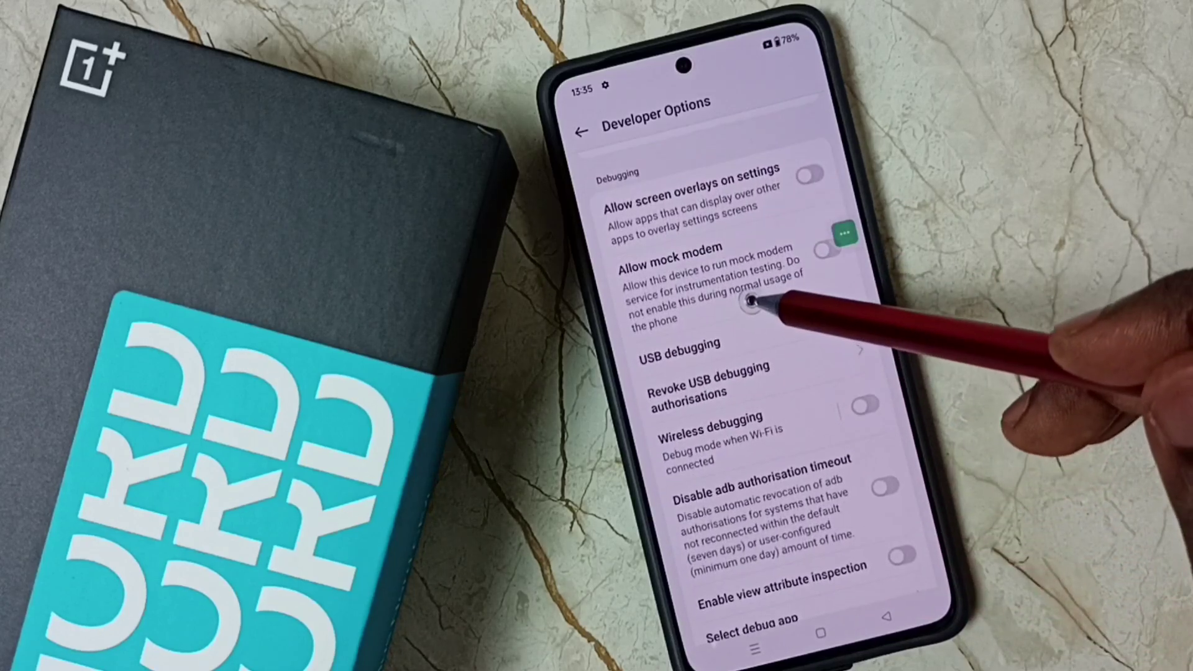
pyautogui.scroll(2, 820, 466)
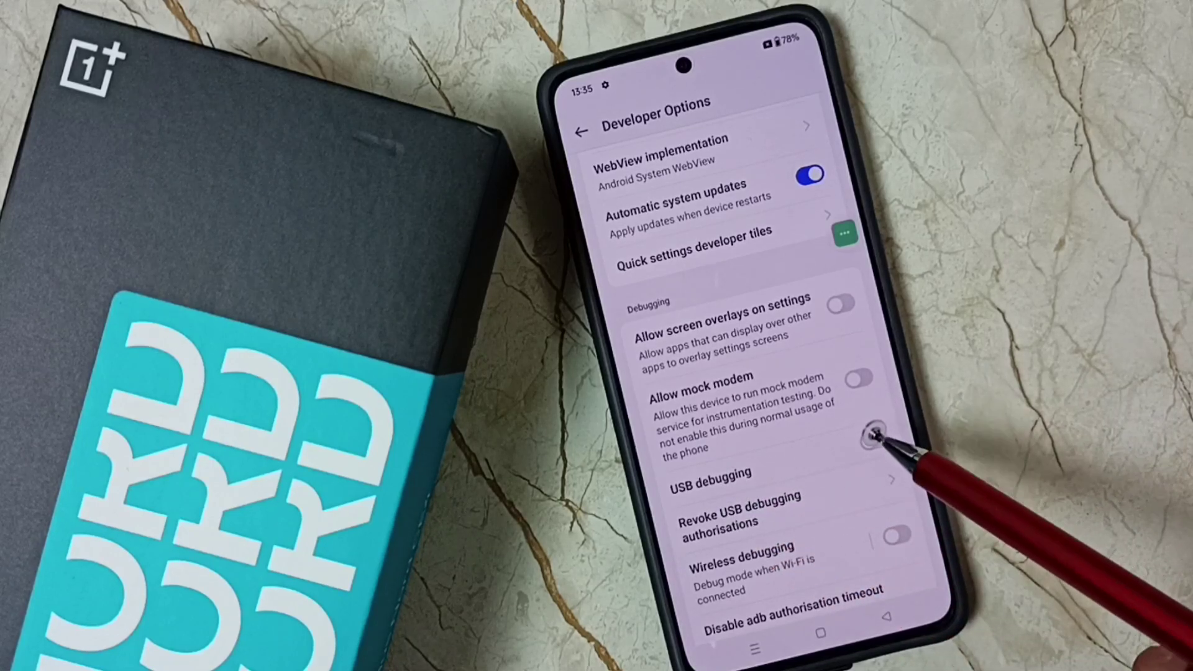
pyautogui.click(874, 438)
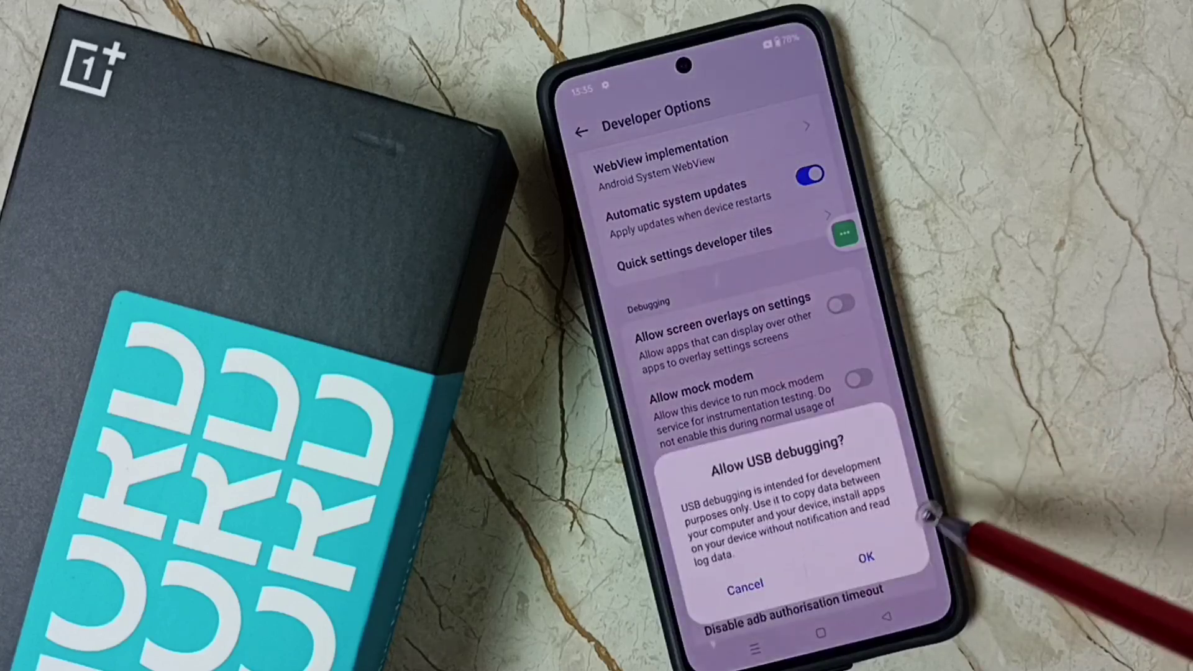
pyautogui.click(887, 552)
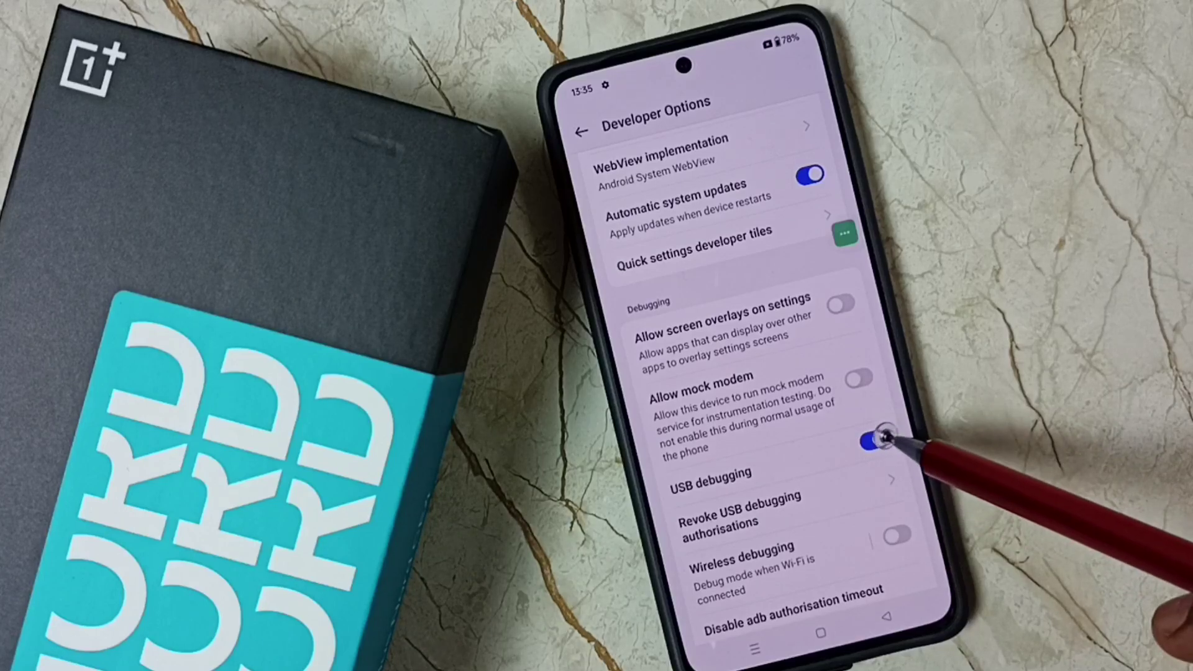
pyautogui.click(876, 441)
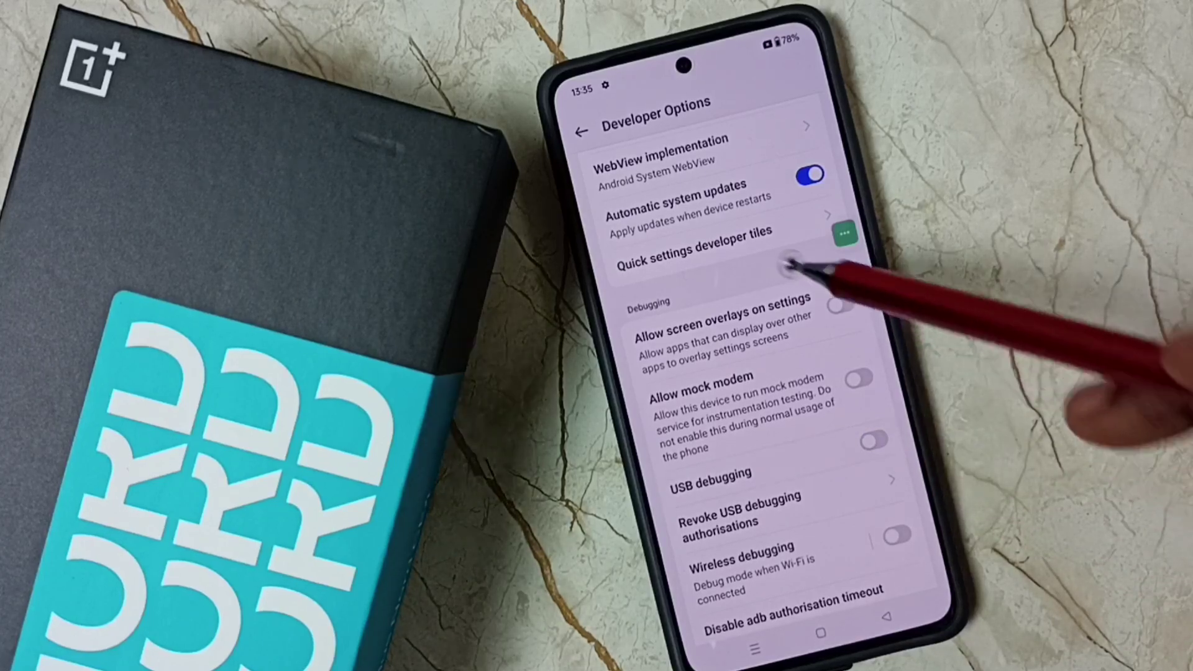
pyautogui.scroll(8, 727, 187)
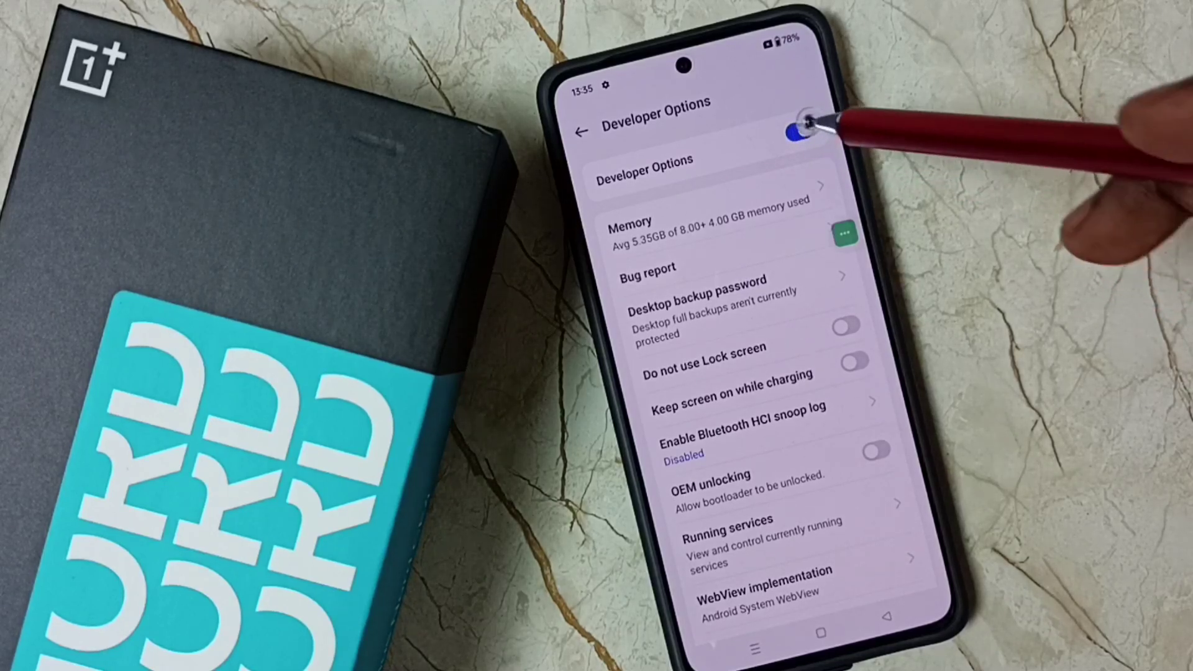
# Step: Switch off the main Developer Options toggle at the top of the page
pyautogui.click(800, 130)
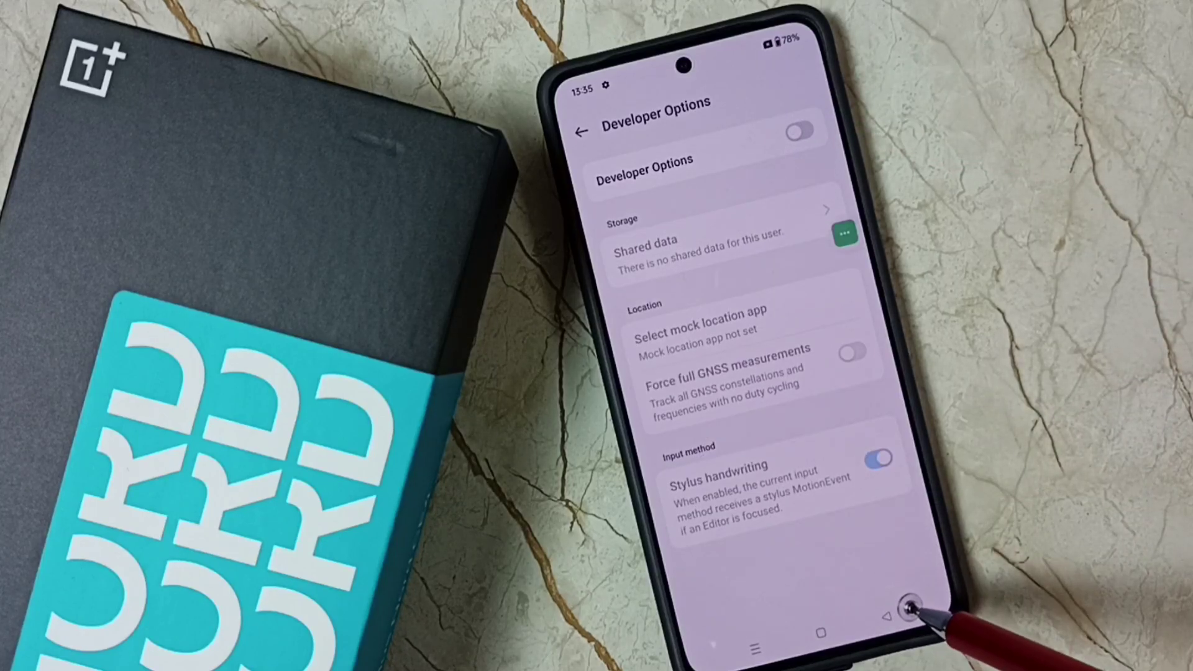
# Step: Back out through Additional Settings, now without Developer Options, to the main Settings list
pyautogui.click(890, 615)
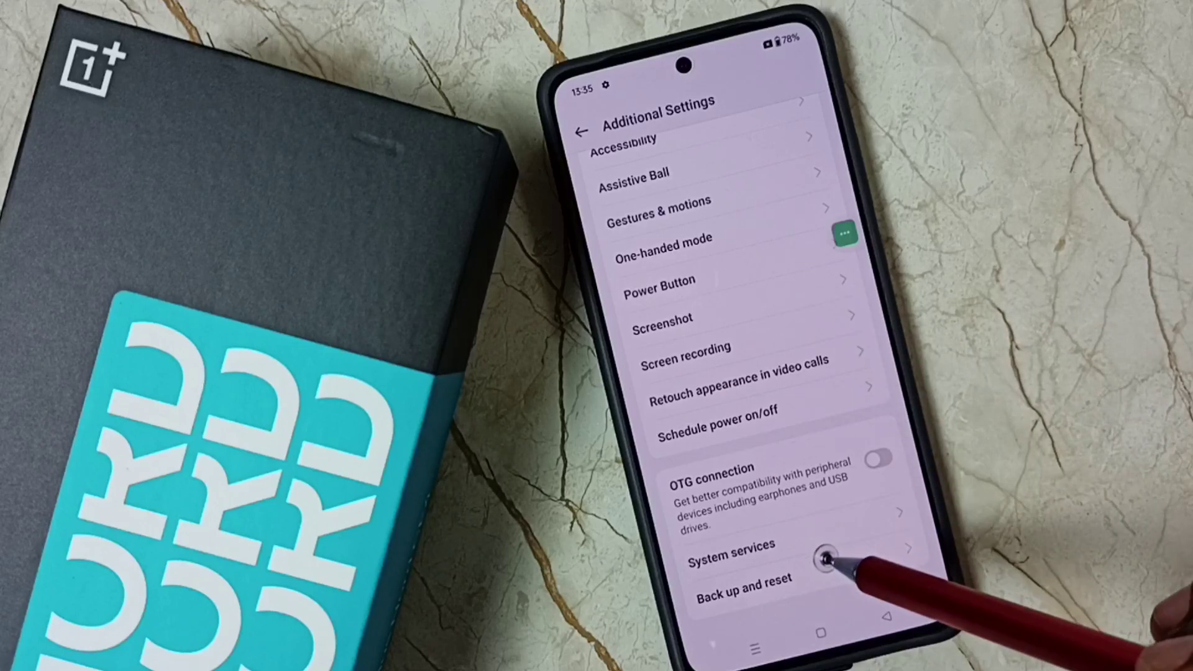
pyautogui.scroll(-3, 774, 419)
pyautogui.scroll(3, 773, 326)
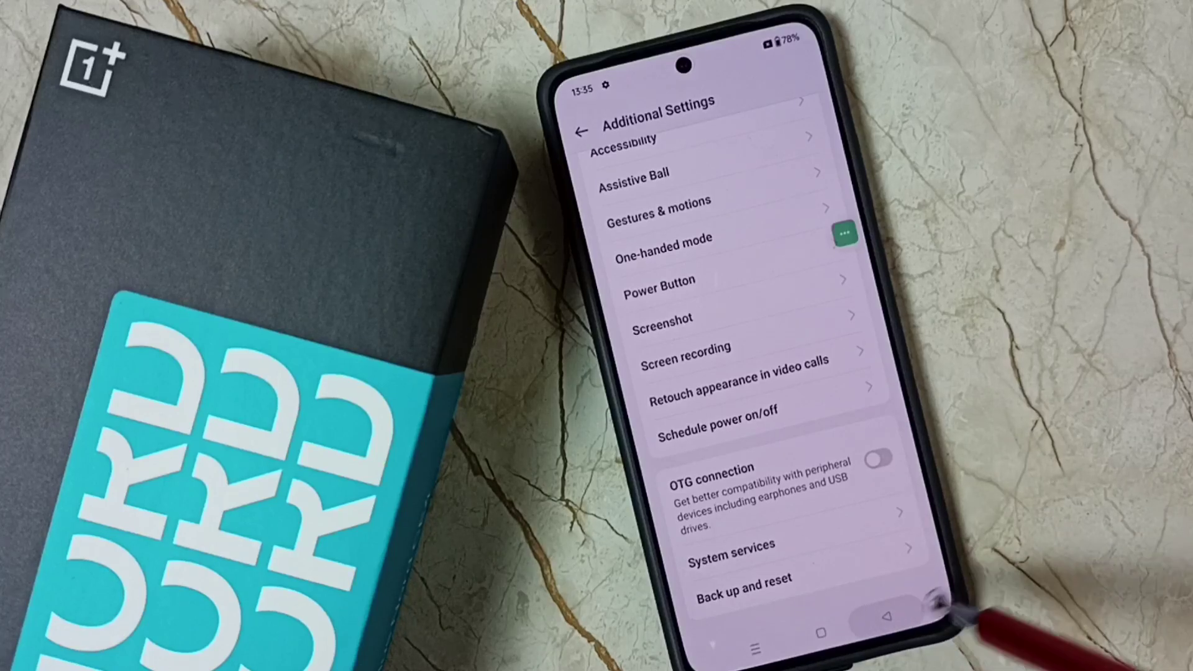
pyautogui.click(887, 616)
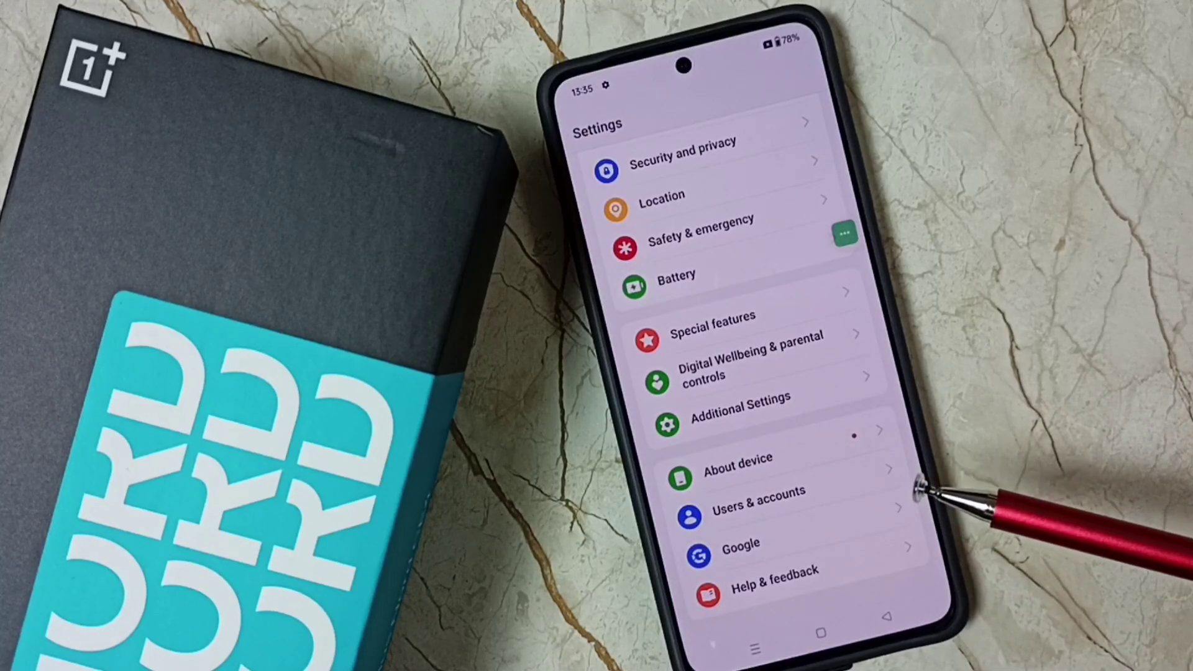